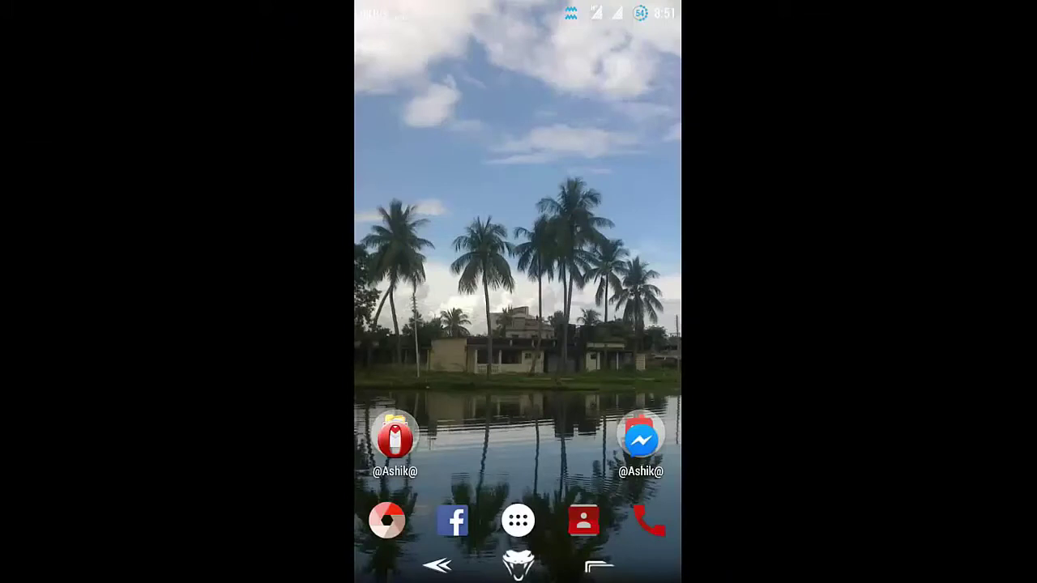
Open the app drawer from the home screen dock
click(518, 520)
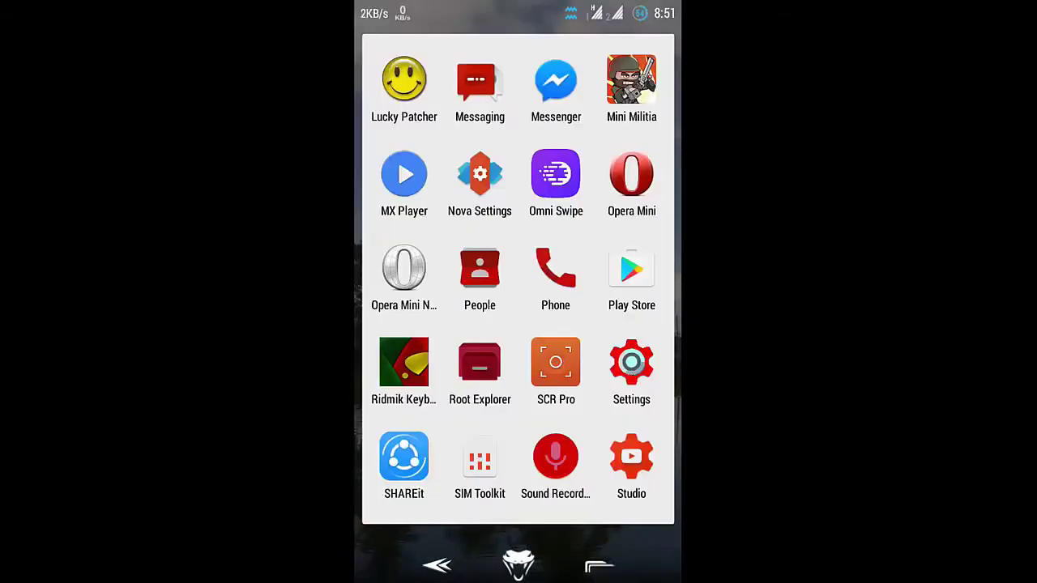
Open Settings and go to the Security section
click(631, 365)
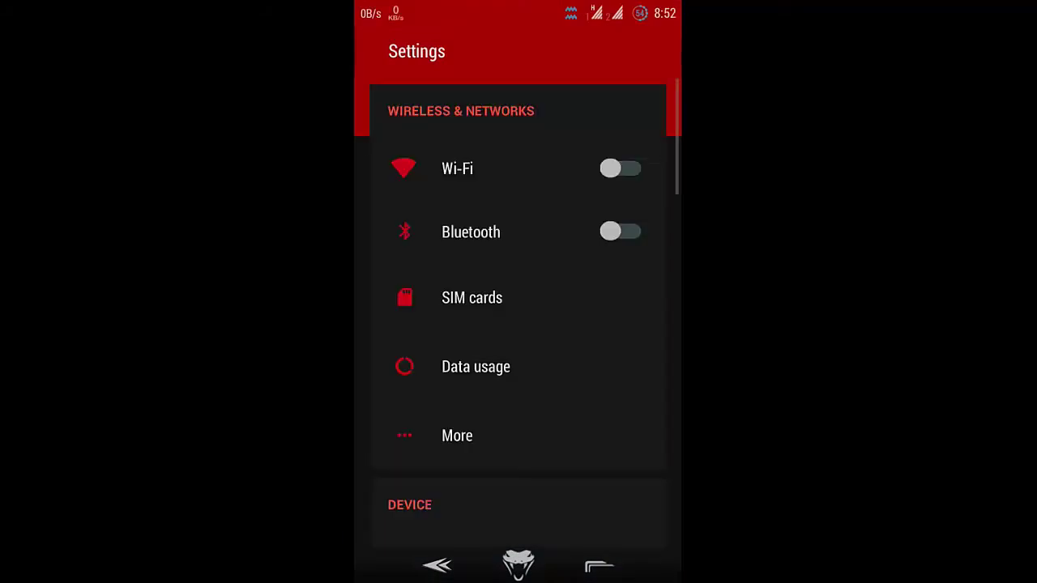
drag(580, 384, 613, 303)
drag(585, 372, 584, 177)
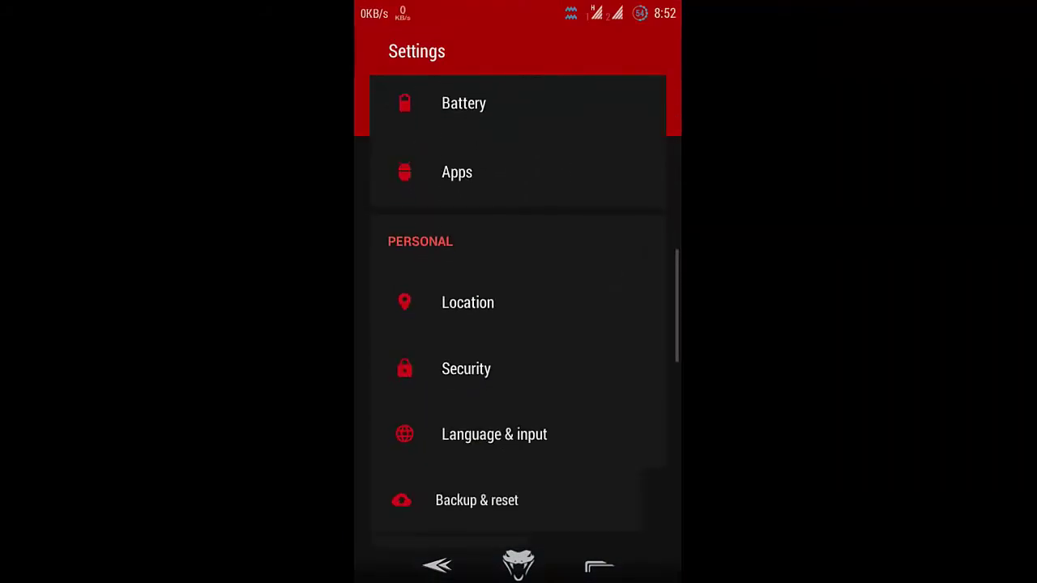
click(542, 372)
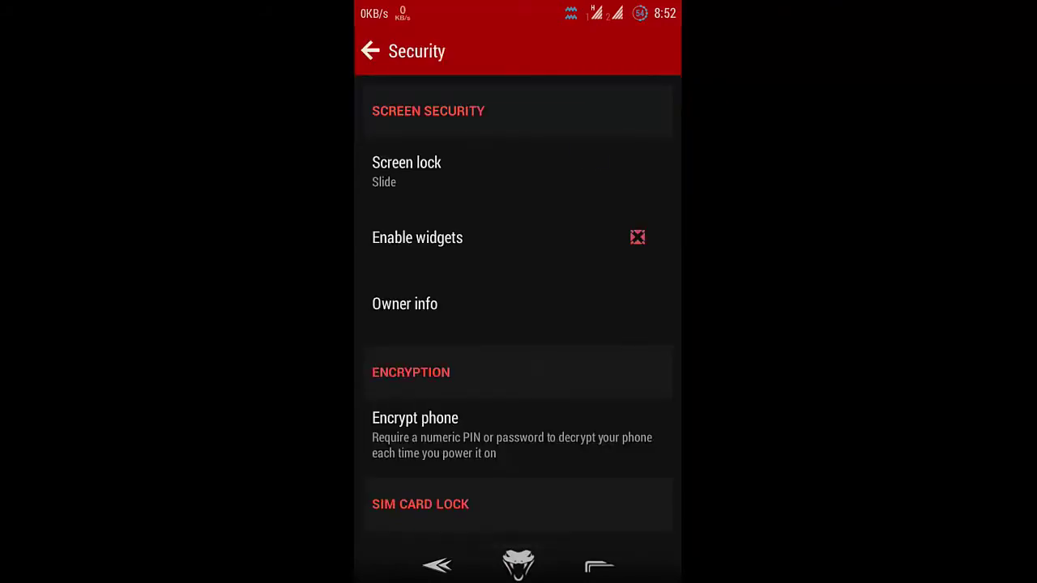
Try the Pattern screen lock, cancel to keep Slide, and return to the Settings list
click(590, 157)
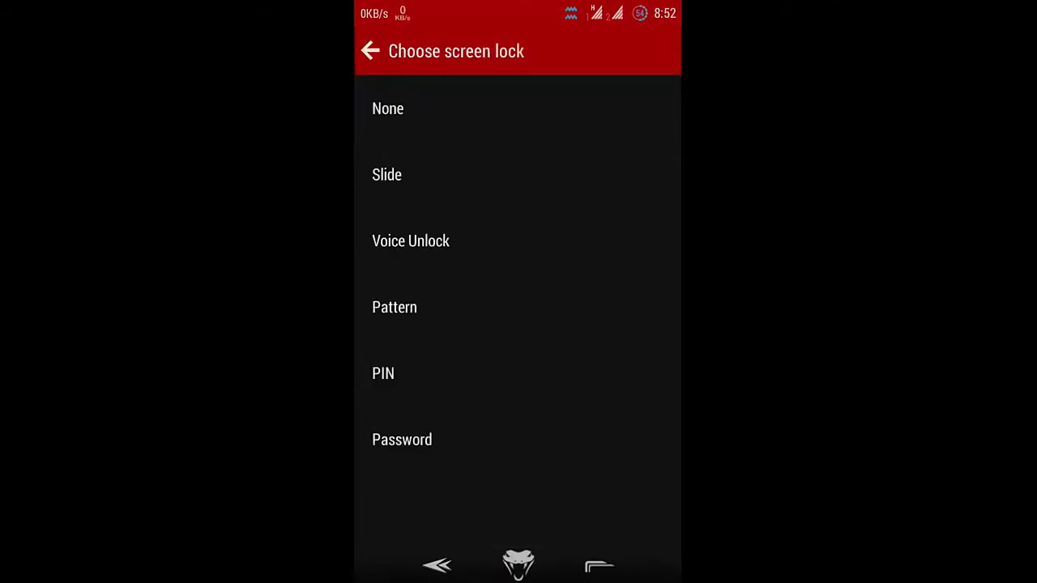
click(505, 333)
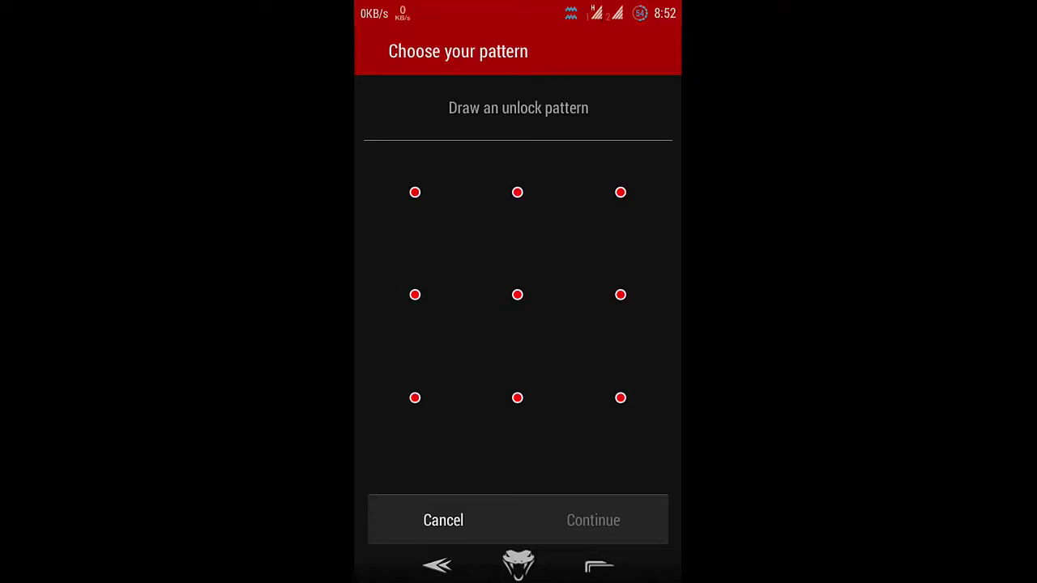
click(435, 518)
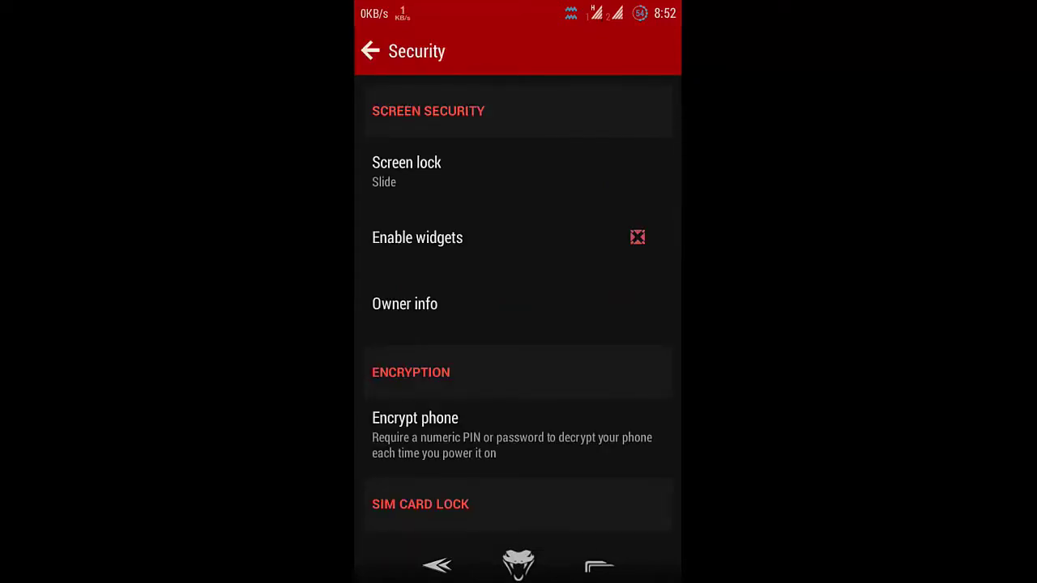
click(437, 565)
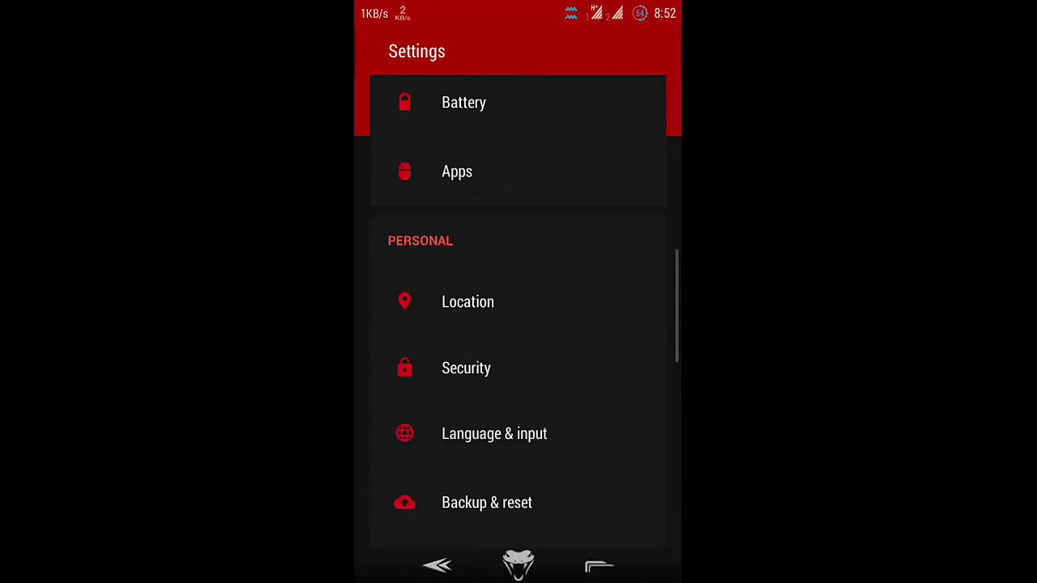
Leave Settings and launch Xposed Installer from page two of the app drawer
click(437, 565)
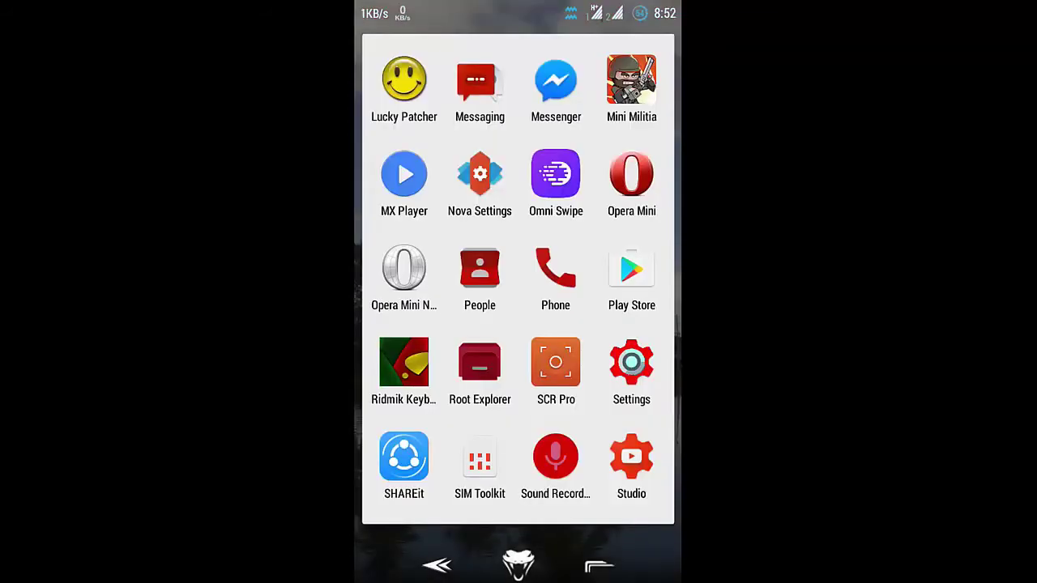
click(437, 566)
click(519, 518)
drag(631, 324, 405, 324)
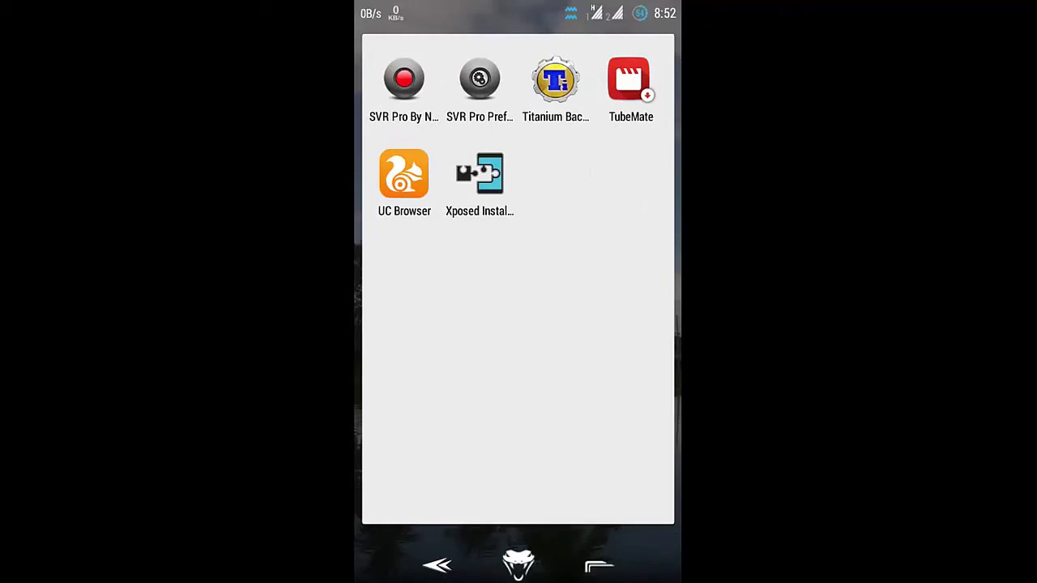
click(480, 174)
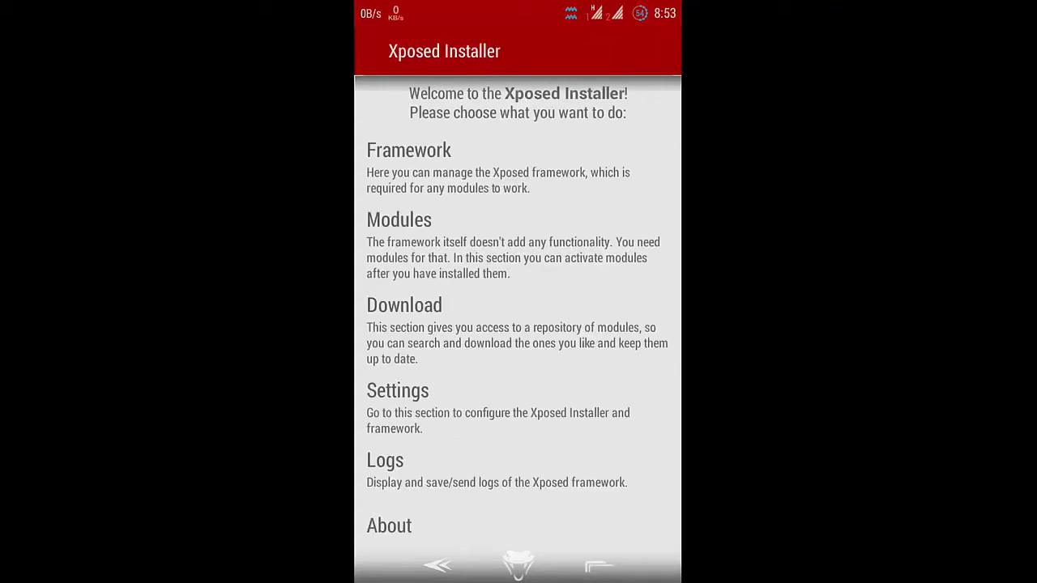
Search the download repository for 'cyanlock' and view CyanLockScreen's versions 1.2, 1.1 and 1.0
drag(528, 294, 545, 547)
click(425, 358)
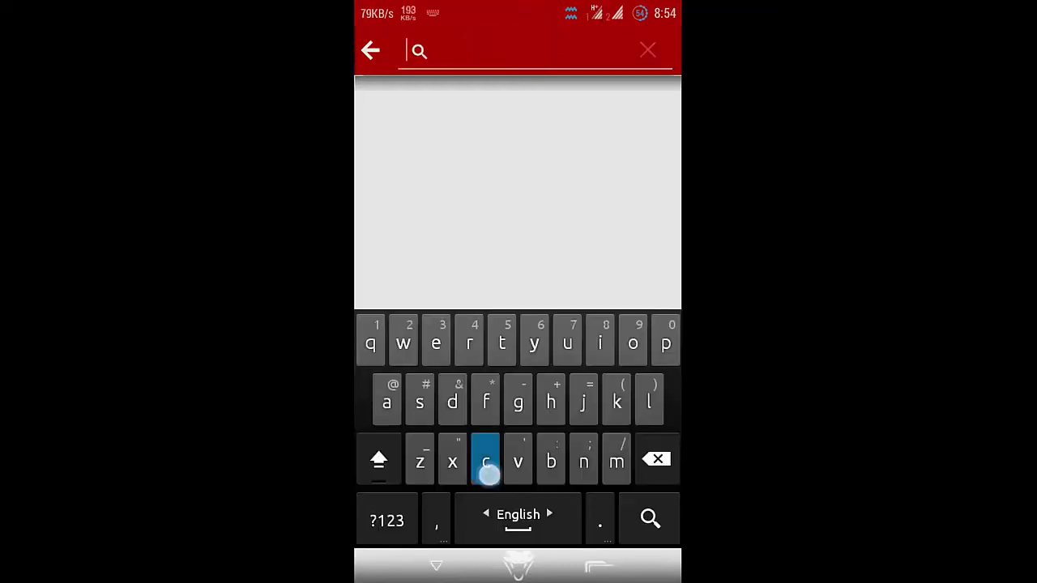
text(cyan)
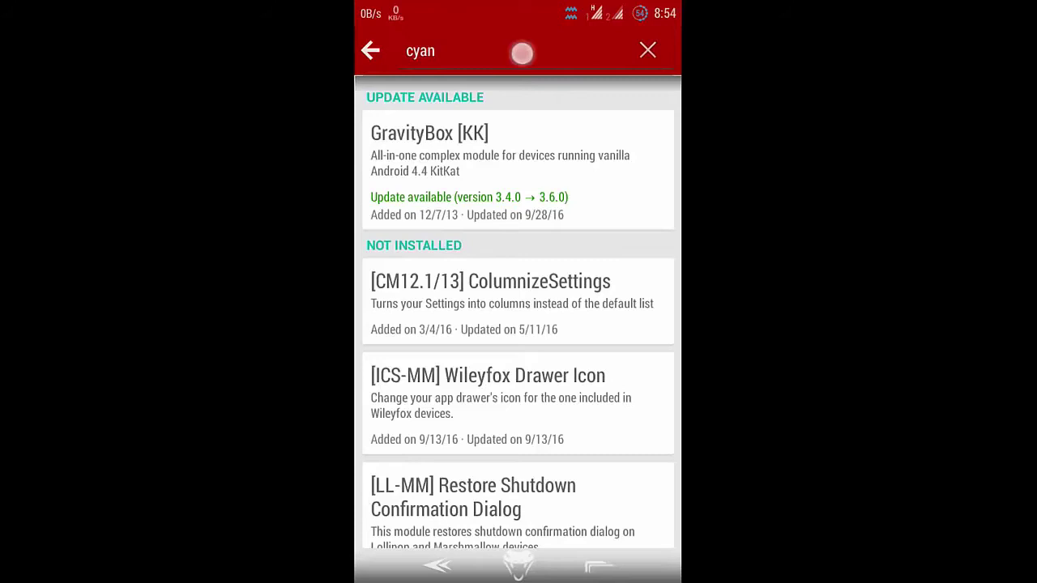
text(l)
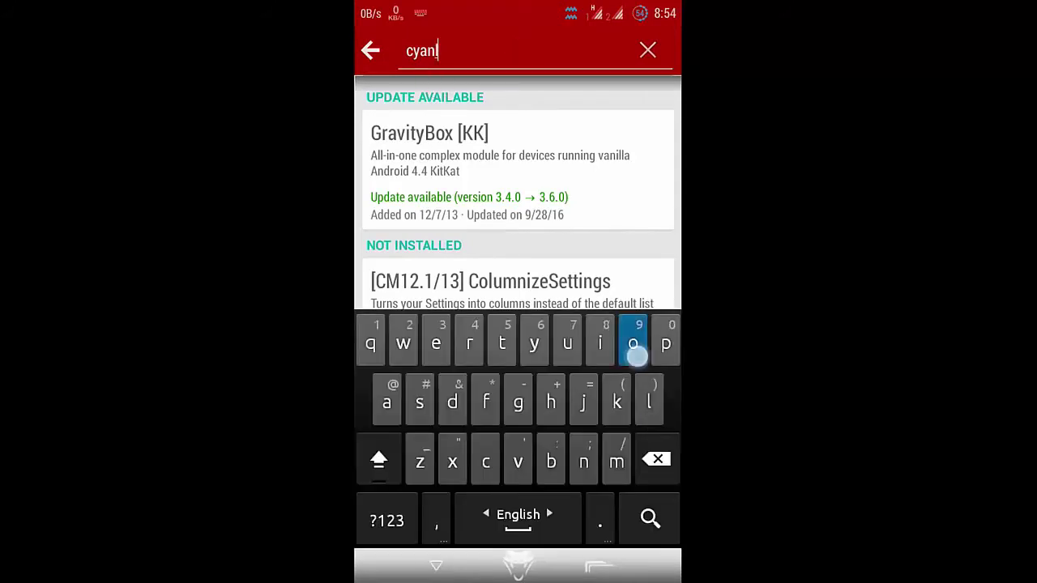
text(ock)
click(650, 519)
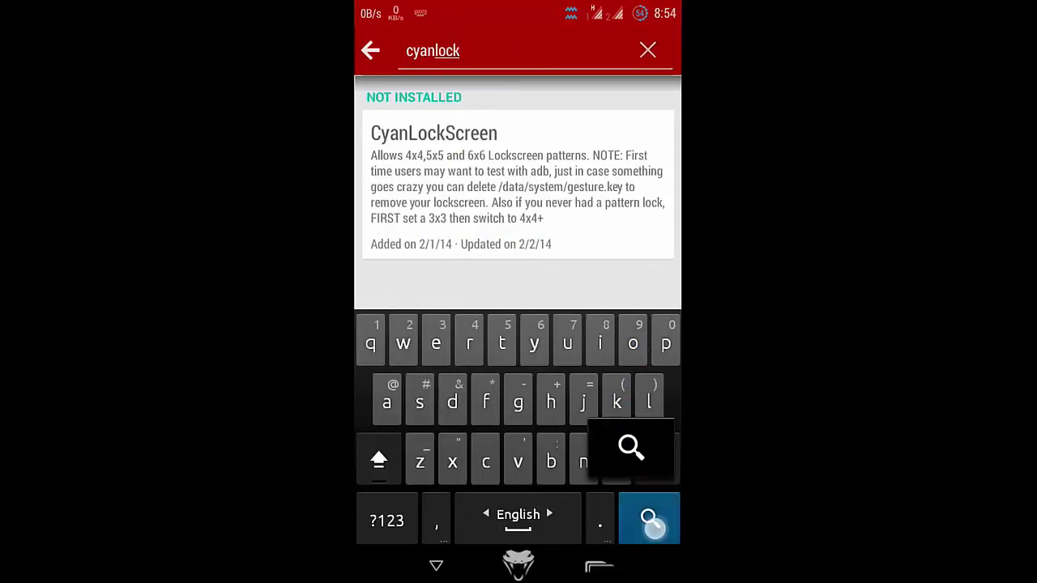
click(518, 185)
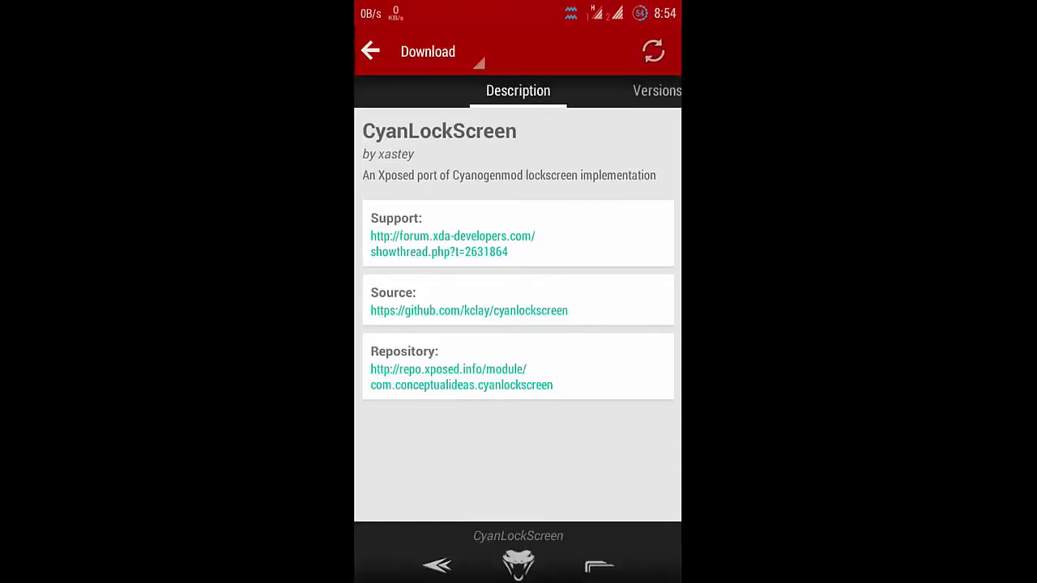
drag(594, 234, 437, 237)
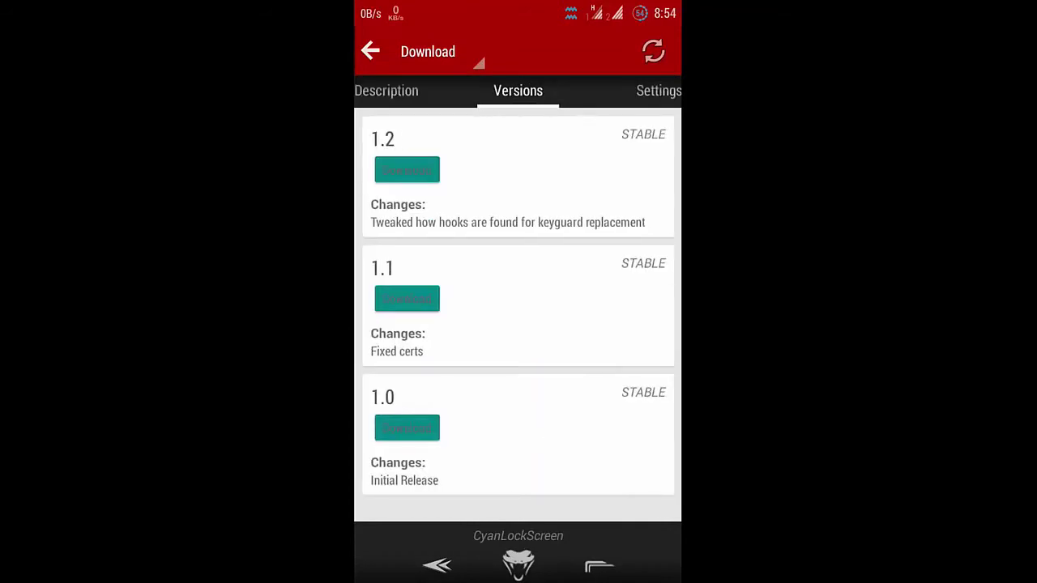
Download and install CyanLockScreen 1.2, then return to the 'cyanlock' search results
click(411, 168)
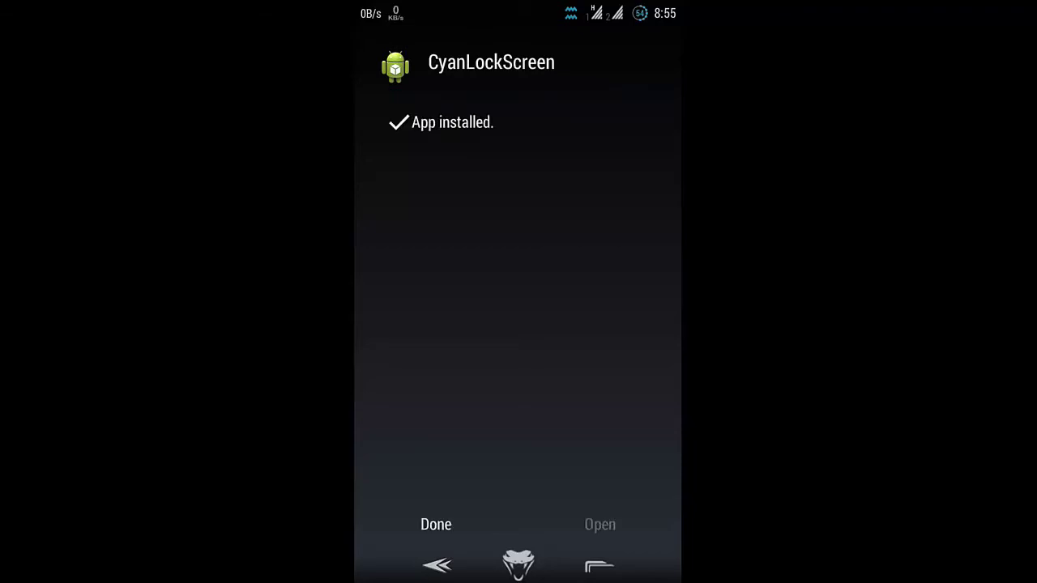
click(444, 524)
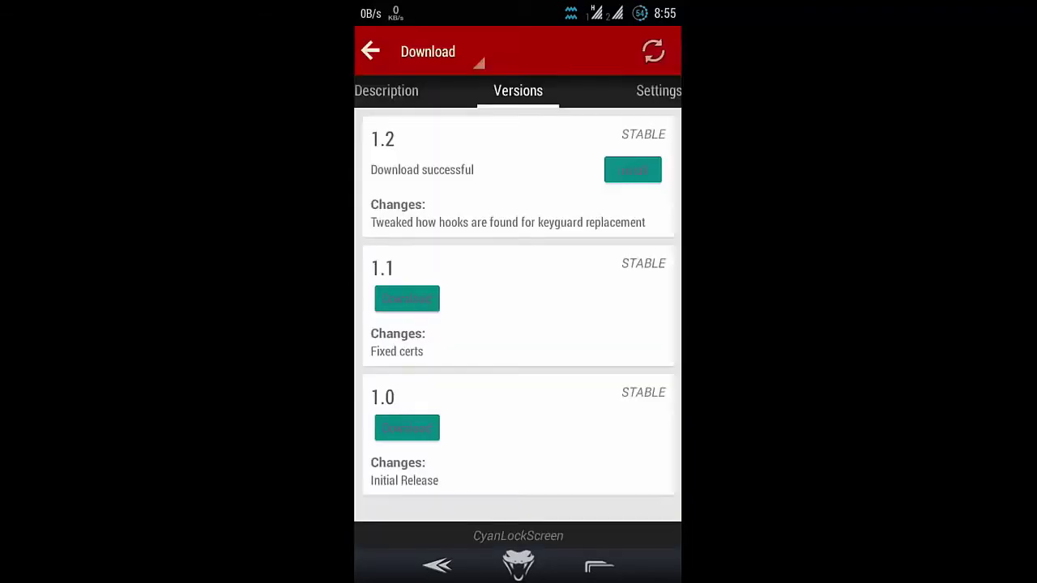
click(437, 565)
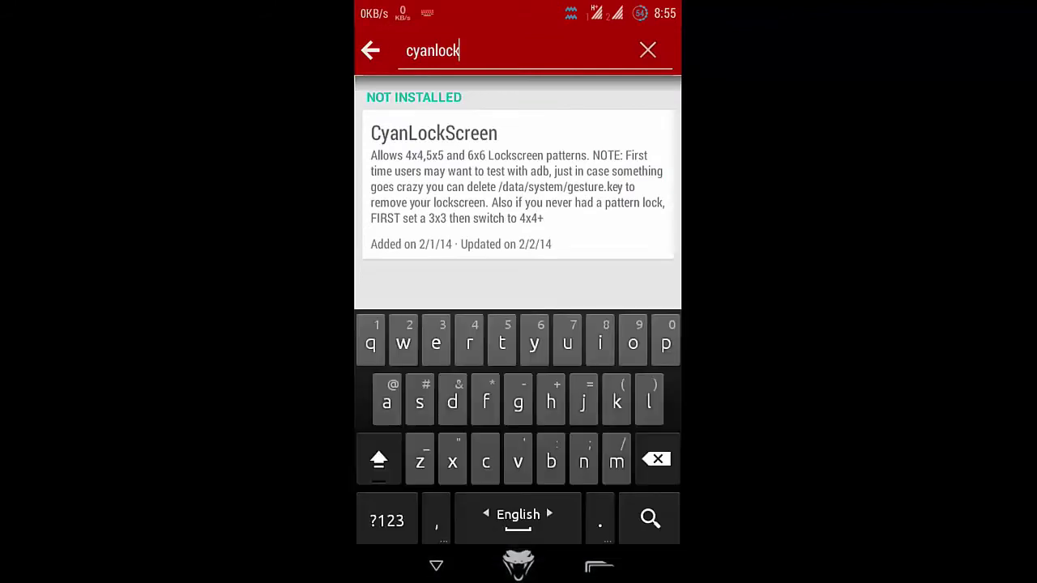
Tick CyanLockScreen in the Modules list to activate it
click(437, 564)
click(405, 231)
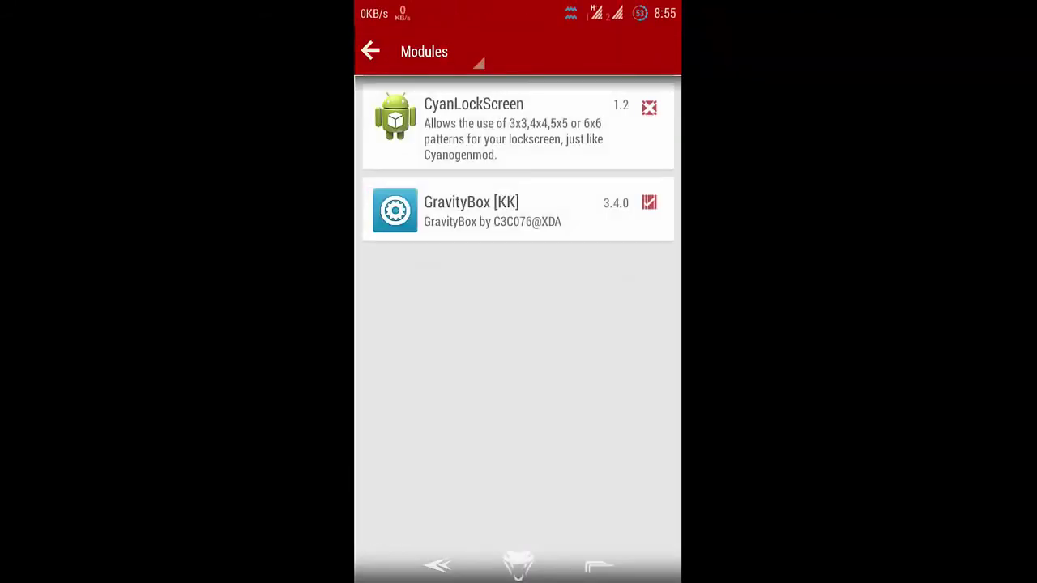
click(649, 107)
Back out of Xposed Installer to the home screen
click(437, 565)
scroll(560, 397, down, 1)
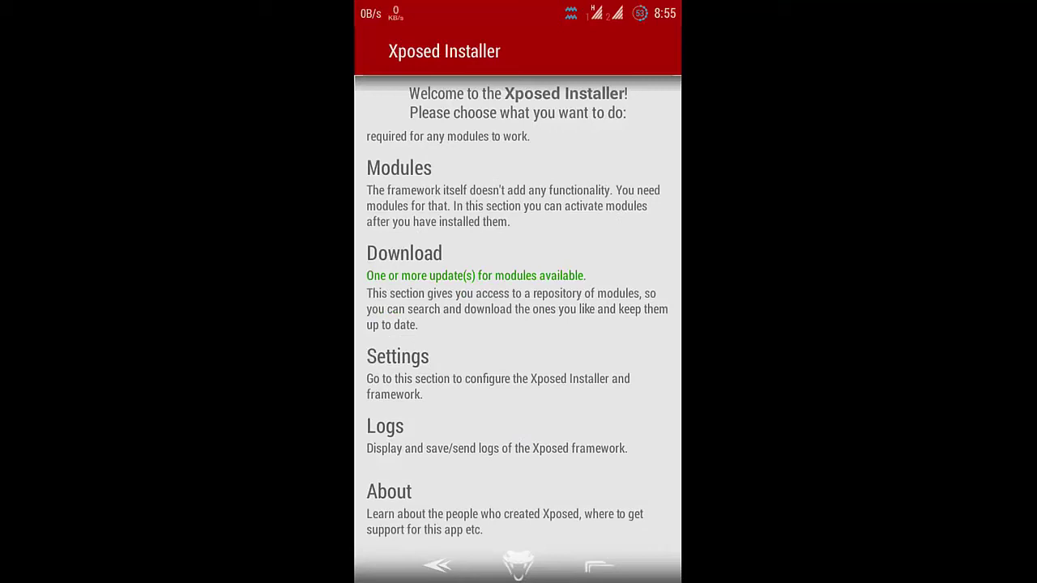
click(437, 566)
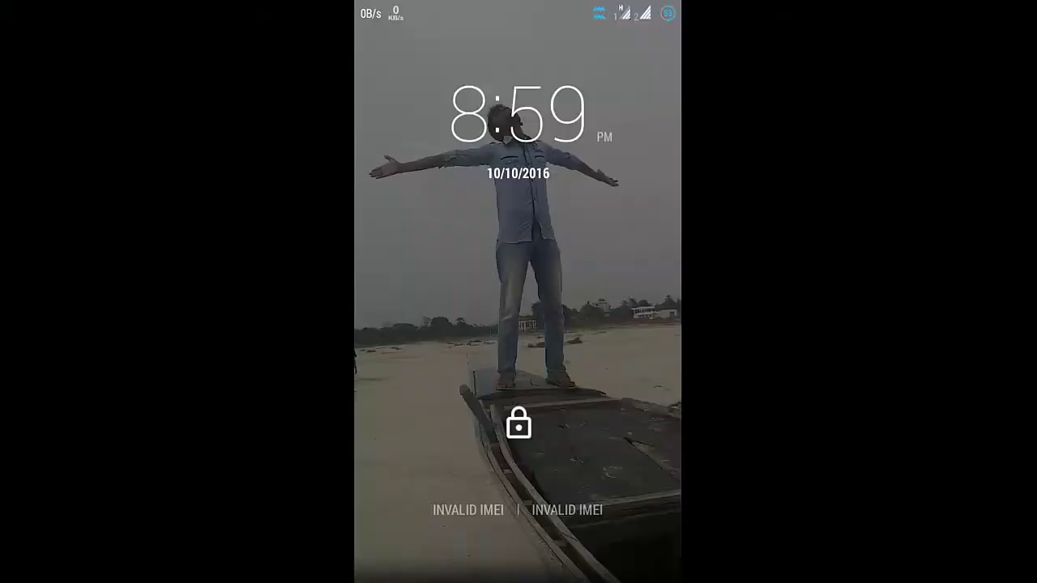
Unlock the phone and relaunch Xposed Installer from the app drawer
drag(518, 422, 622, 450)
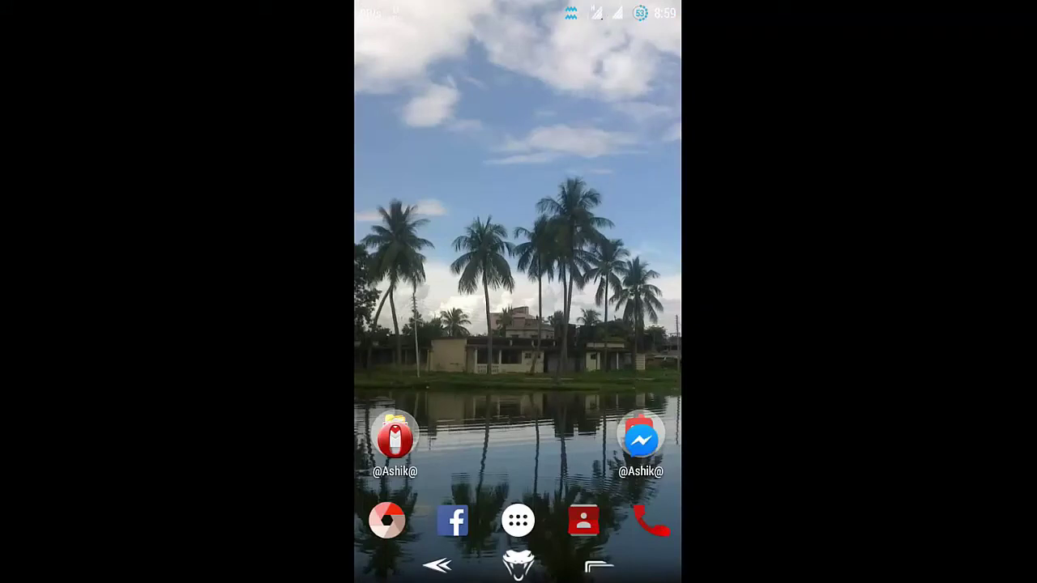
click(517, 520)
drag(599, 445, 404, 446)
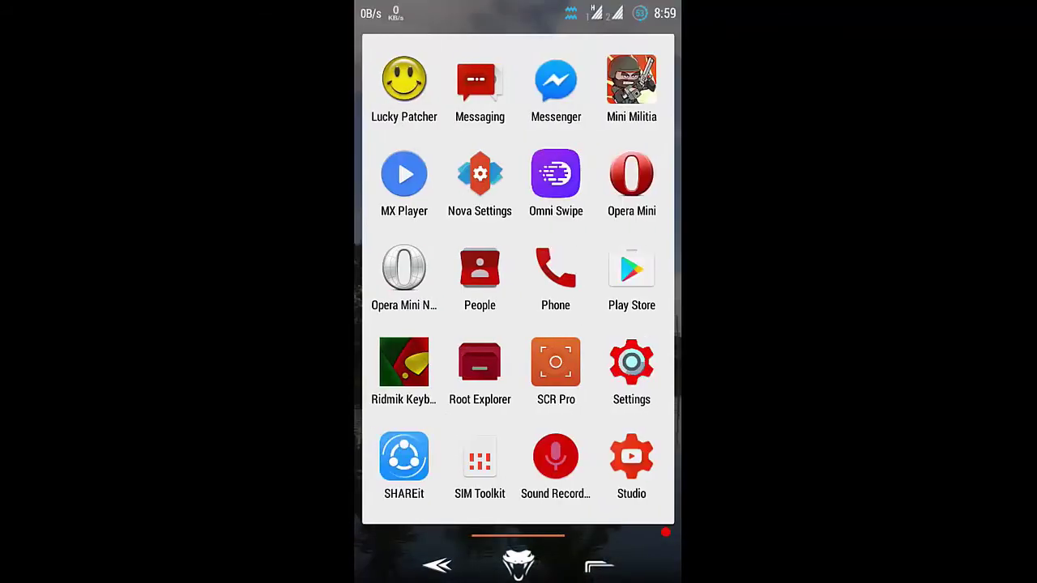
drag(599, 324, 405, 324)
click(478, 177)
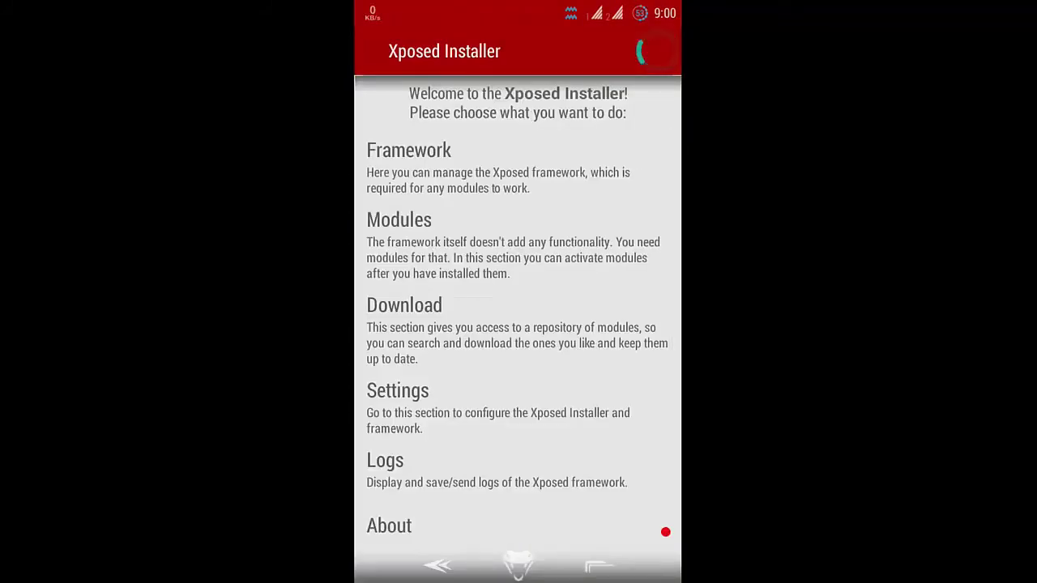
click(519, 243)
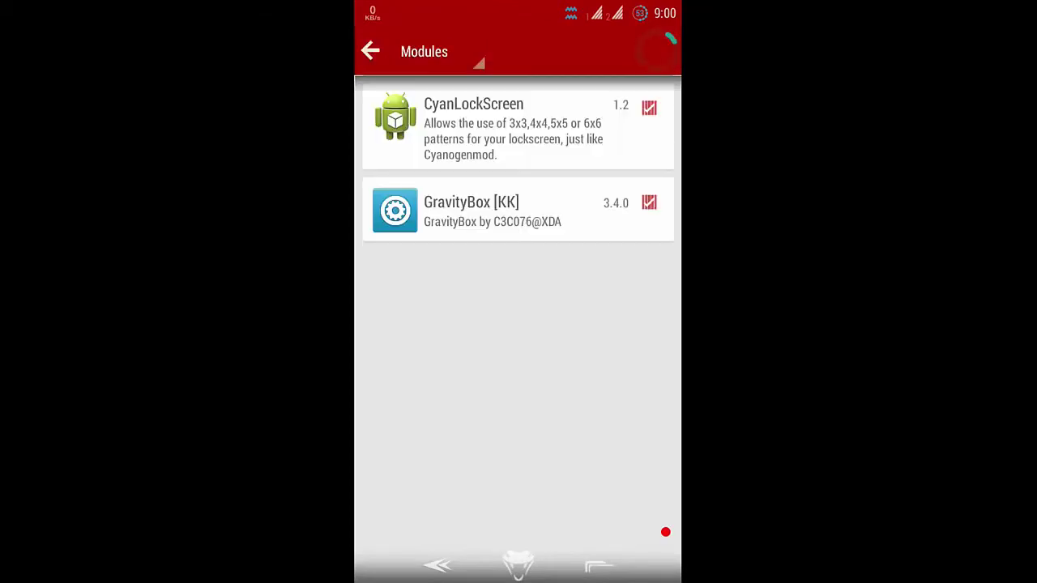
click(500, 133)
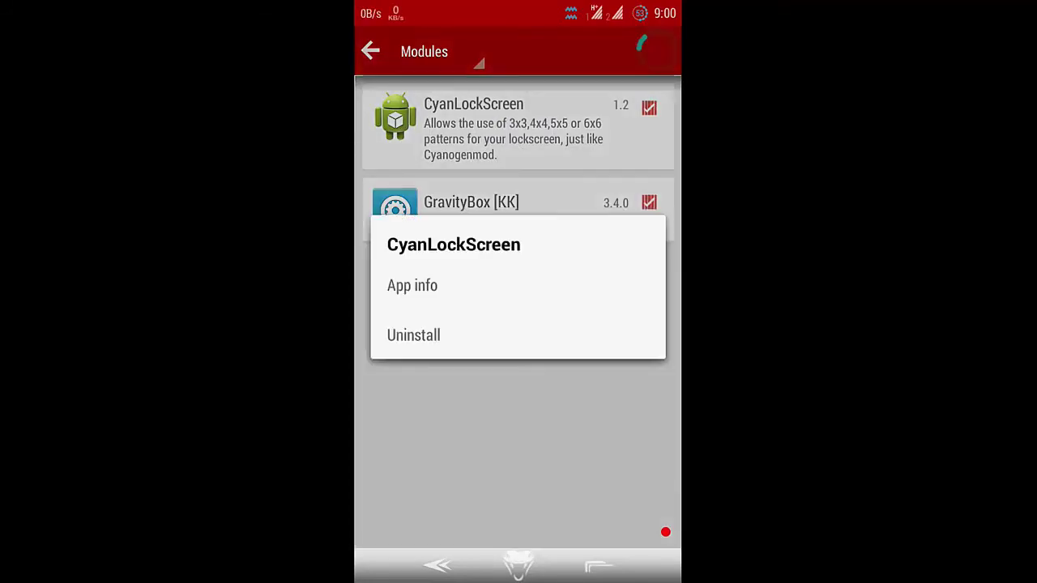
key(Escape)
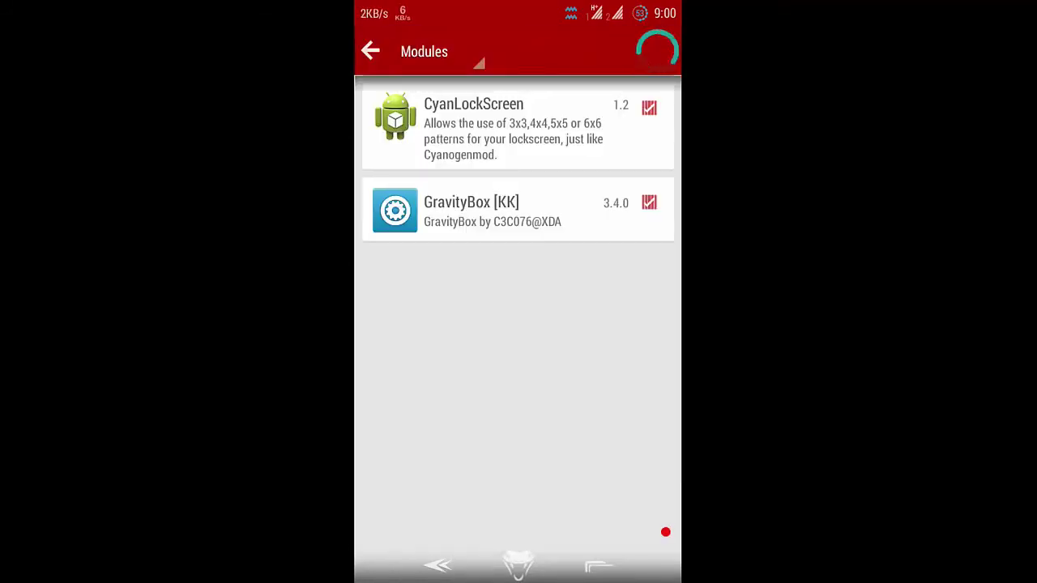
click(437, 565)
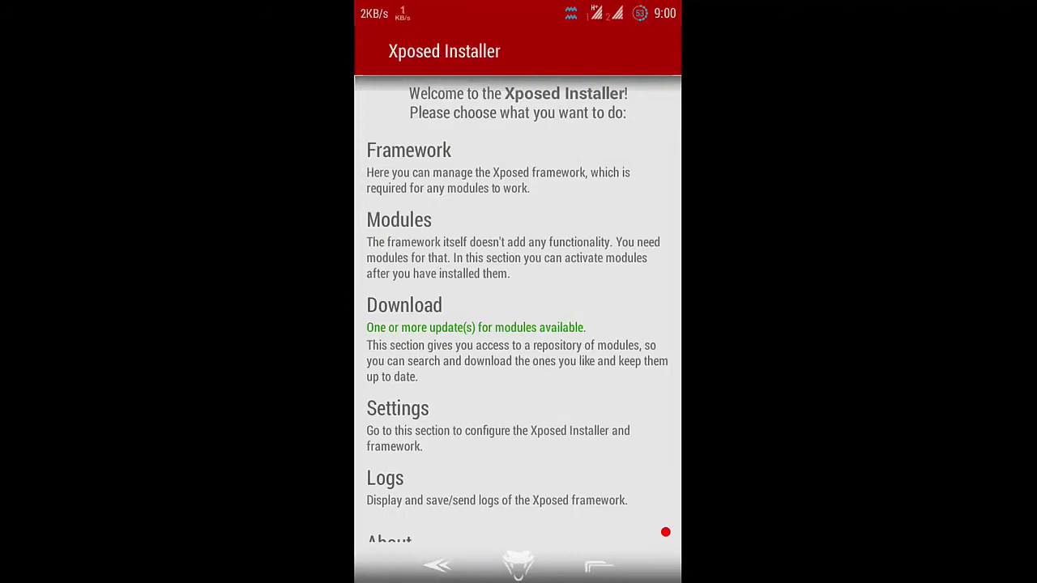
Leave Xposed Installer and open Settings > Security > Screen lock choices
key(Escape)
drag(546, 374, 648, 375)
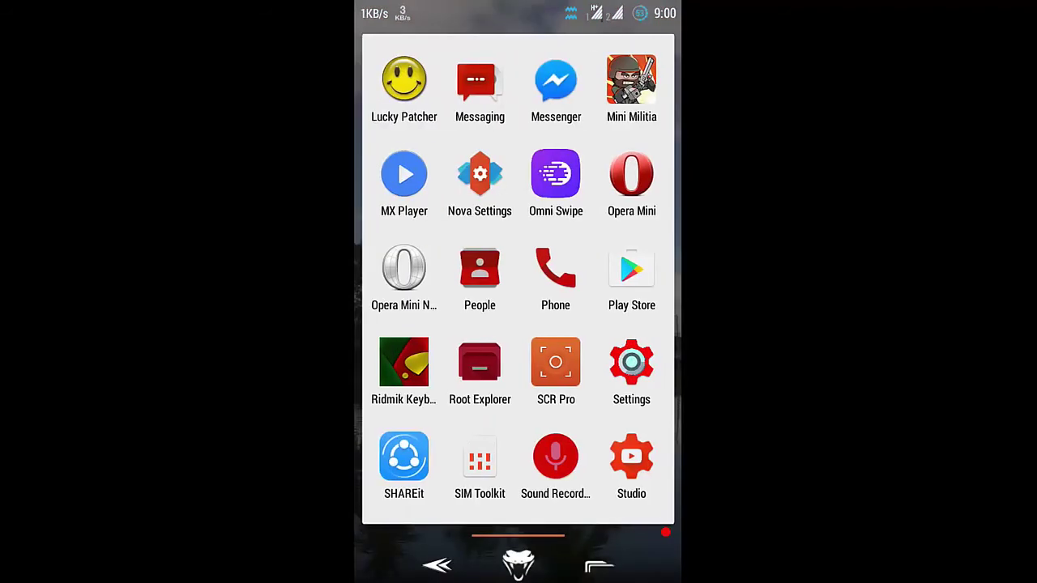
click(630, 364)
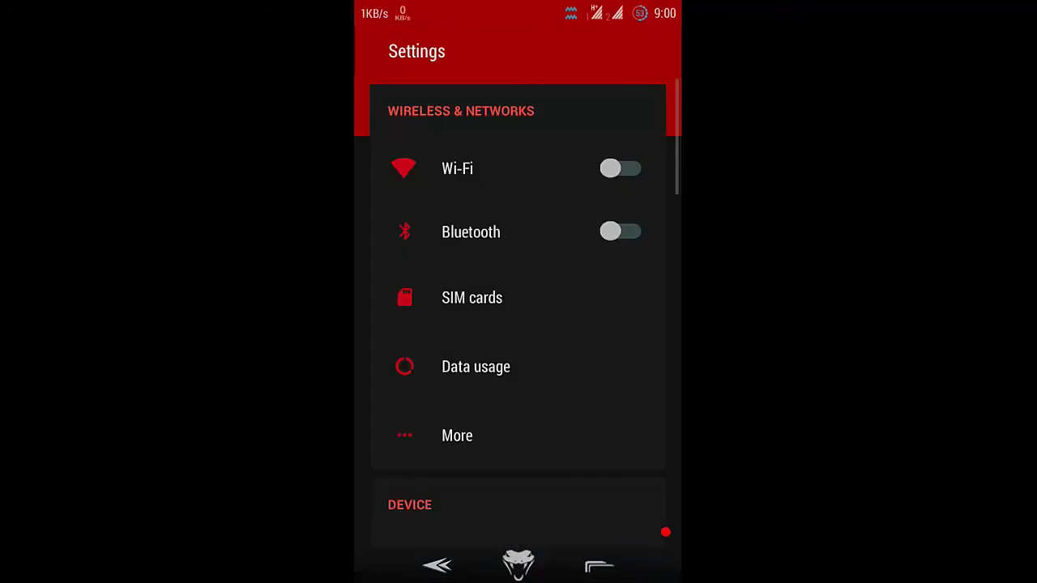
scroll(519, 324, down, 10)
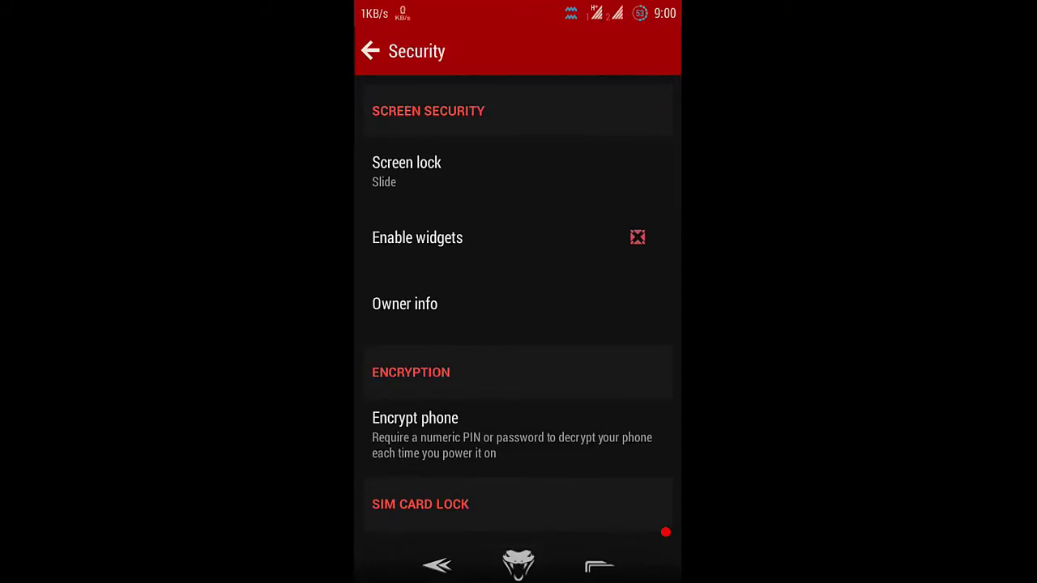
click(530, 162)
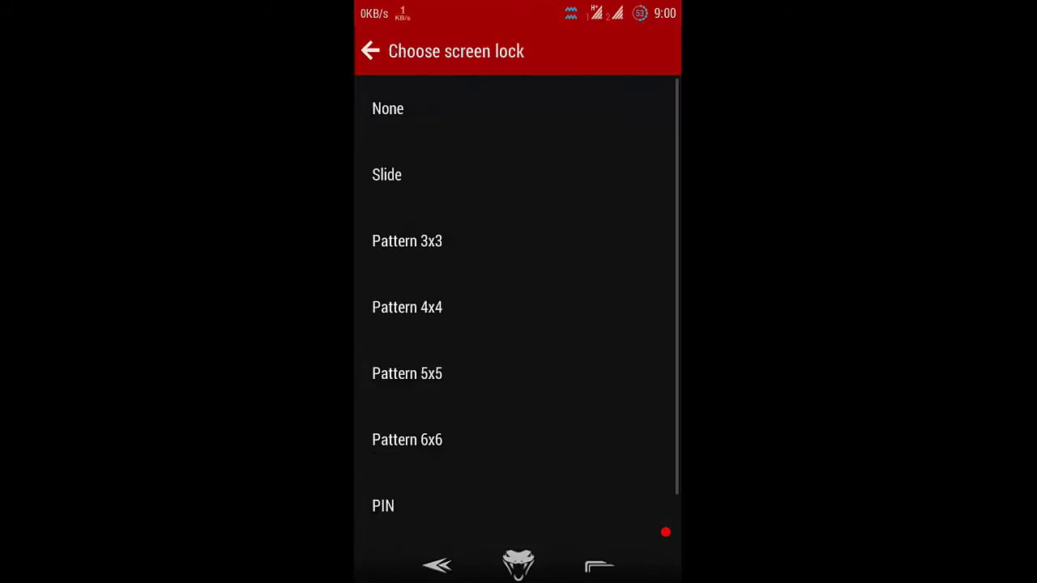
Browse the new 4x4, 5x5 and 6x6 pattern lock options
mouse_move(508, 452)
mouse_down()
mouse_move(544, 280)
mouse_move(500, 251)
mouse_up()
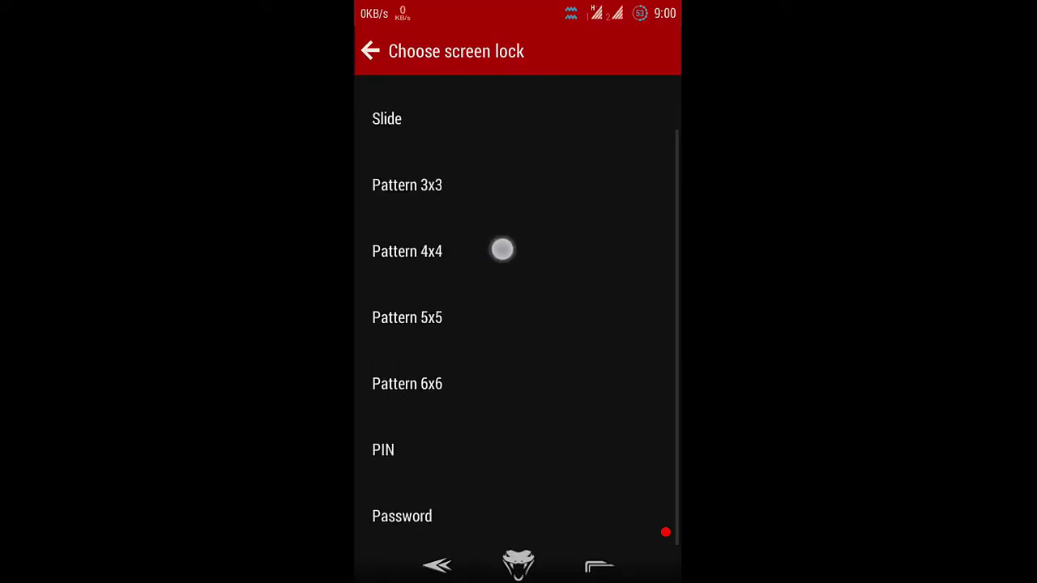
drag(491, 387, 589, 356)
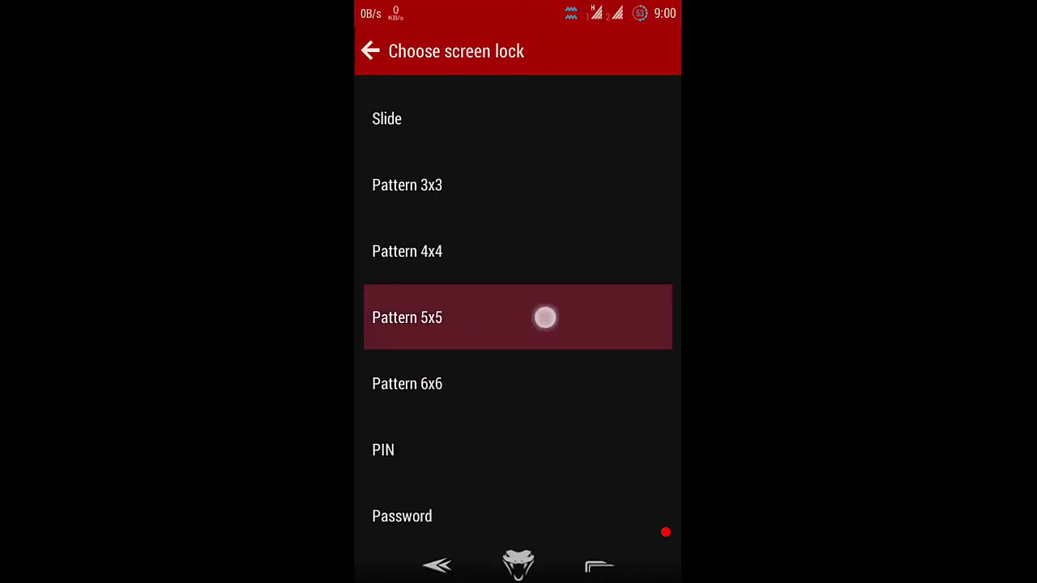
mouse_move(445, 318)
mouse_down()
mouse_move(463, 252)
mouse_move(554, 240)
mouse_up()
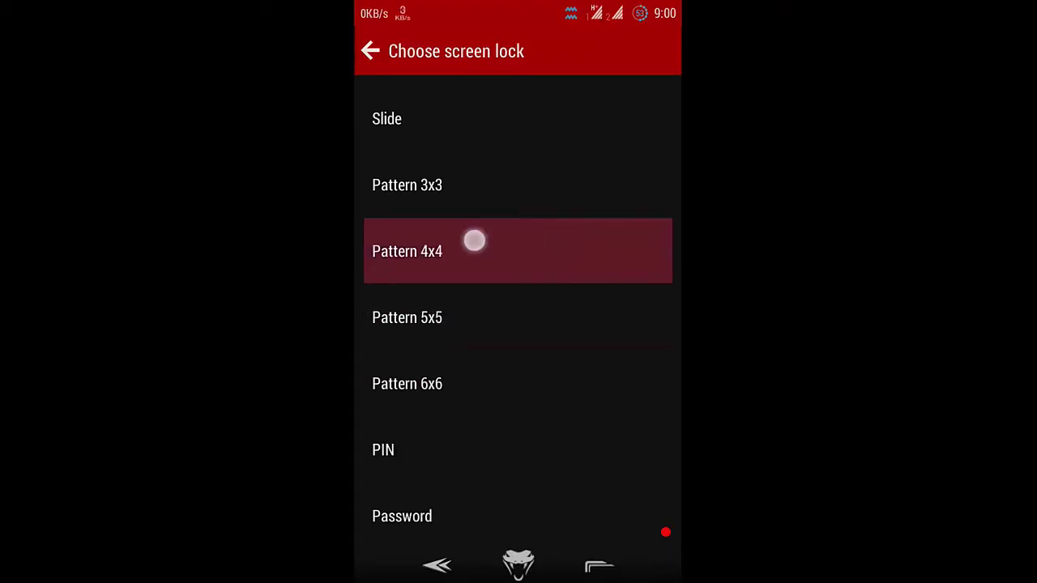
drag(543, 194, 495, 249)
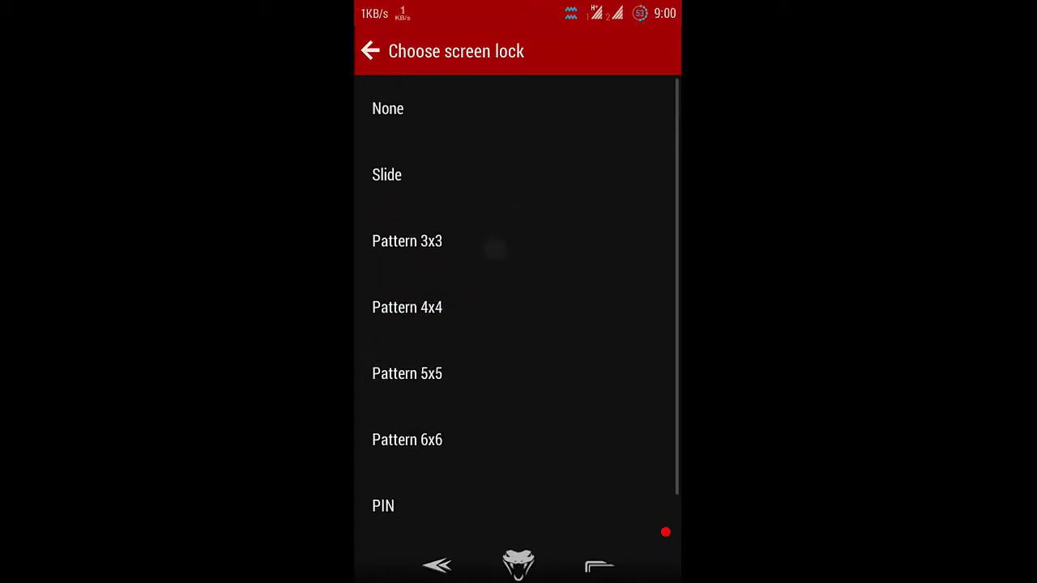
drag(468, 397, 516, 194)
Pick Pattern 6x6, draw the top-row-then-third-column pattern twice, and confirm it
click(462, 399)
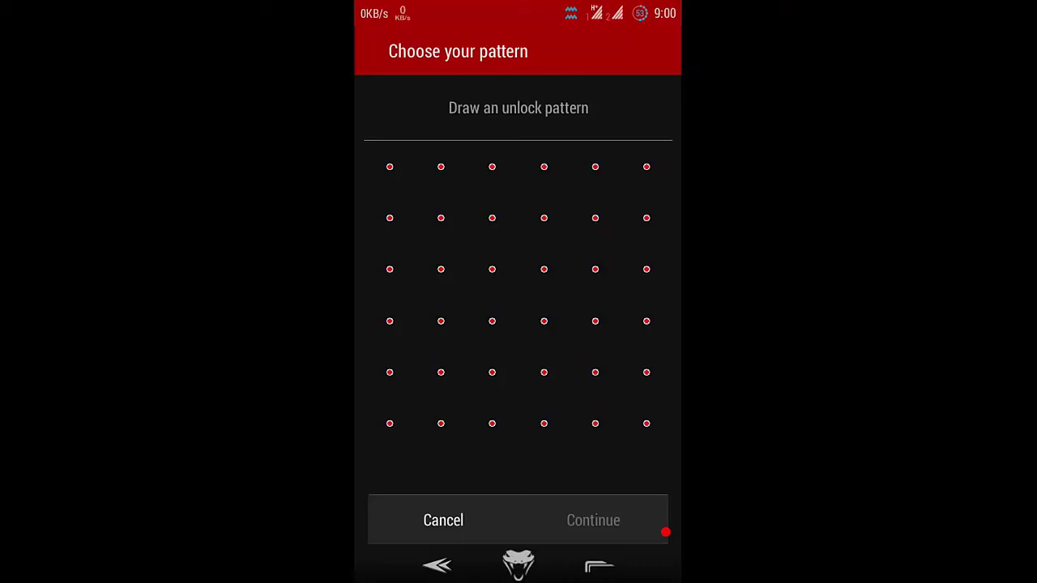
mouse_move(390, 166)
mouse_down()
mouse_move(497, 171)
mouse_move(496, 459)
mouse_up()
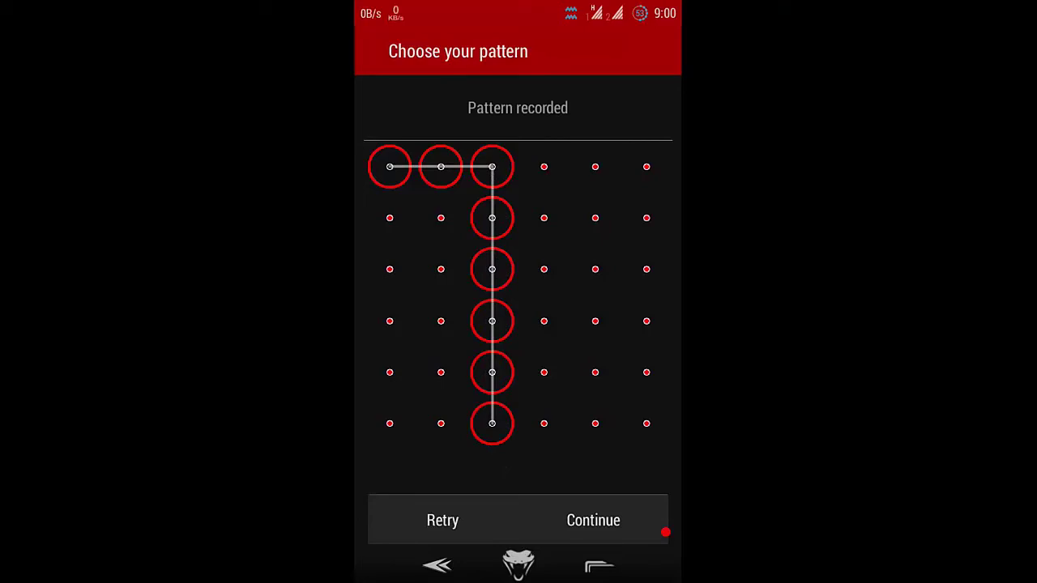
click(593, 520)
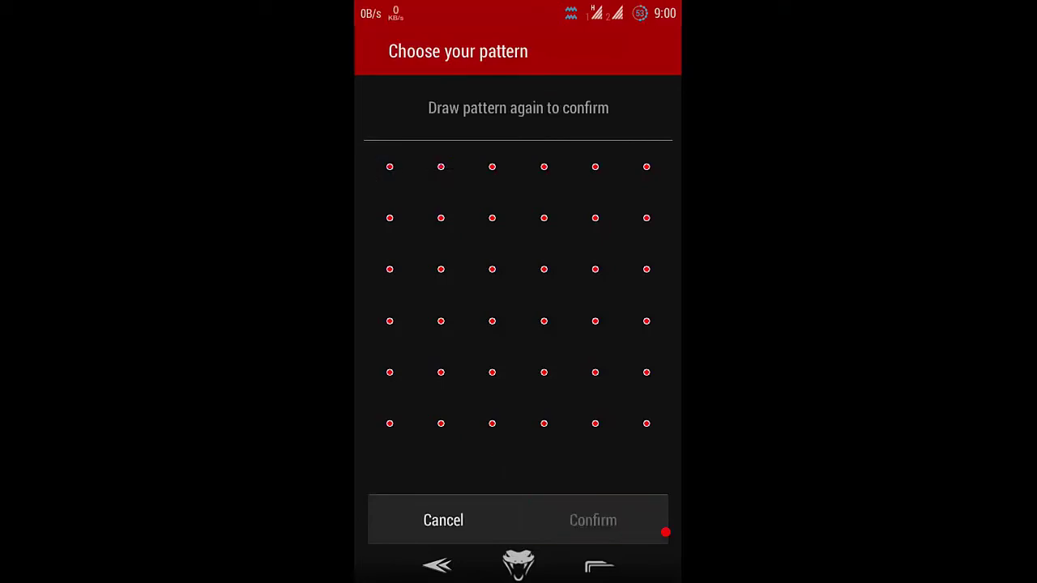
mouse_move(390, 167)
mouse_down()
mouse_move(494, 169)
mouse_move(492, 459)
mouse_up()
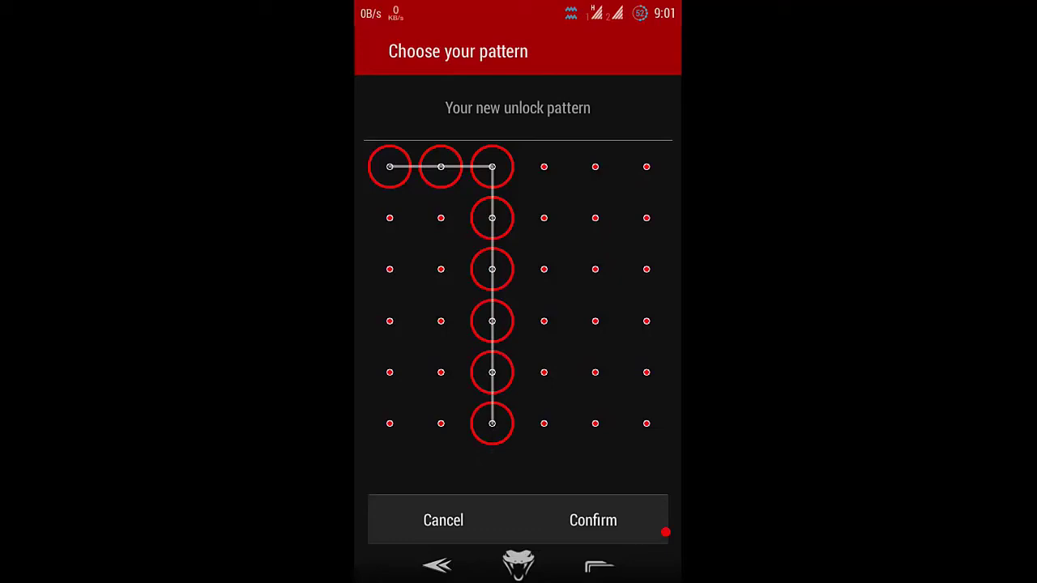
click(665, 532)
Back out to the home screen and unlock by drawing the 6x6 pattern
click(454, 565)
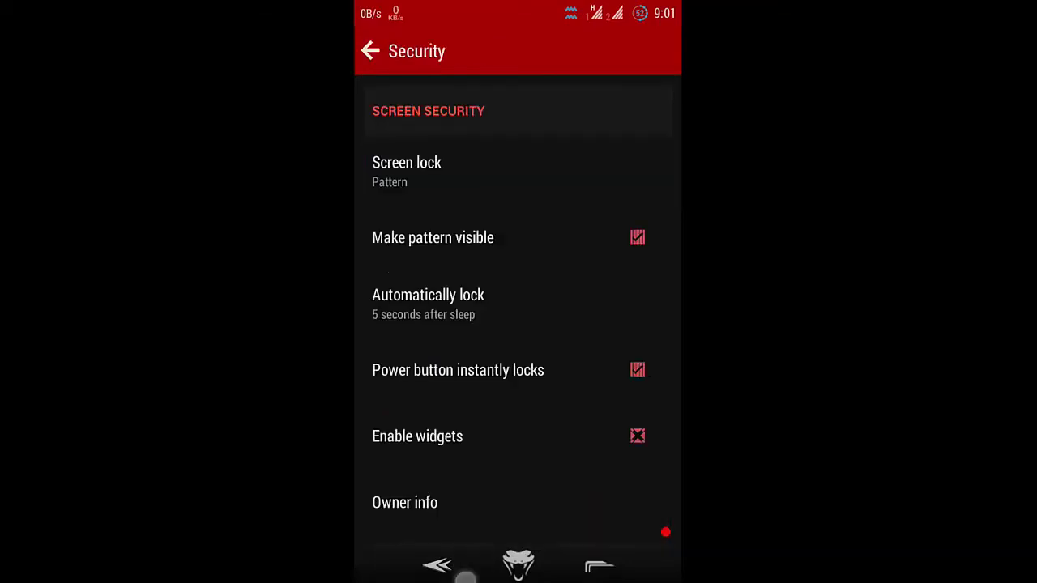
click(437, 565)
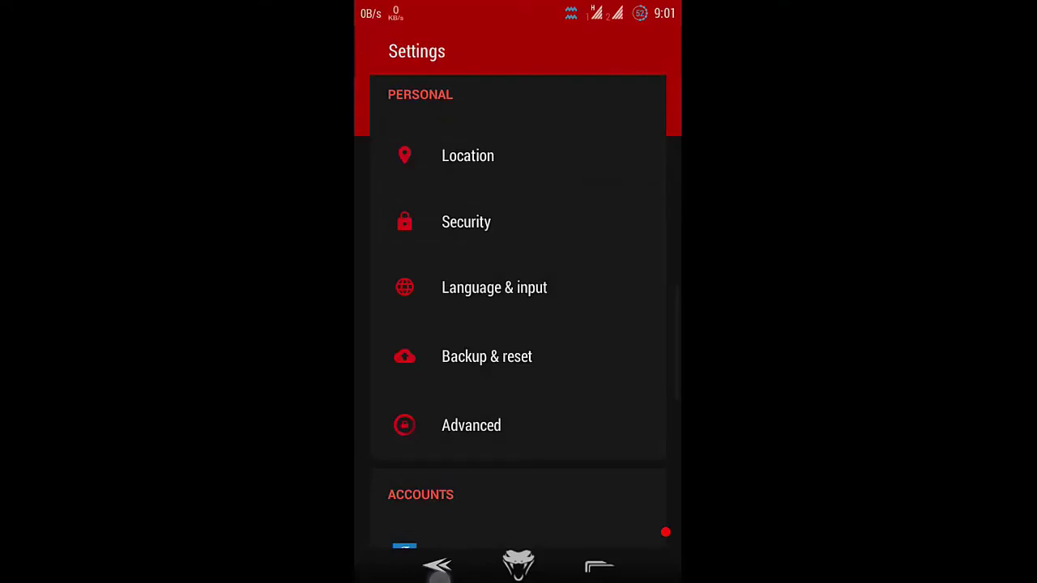
click(437, 565)
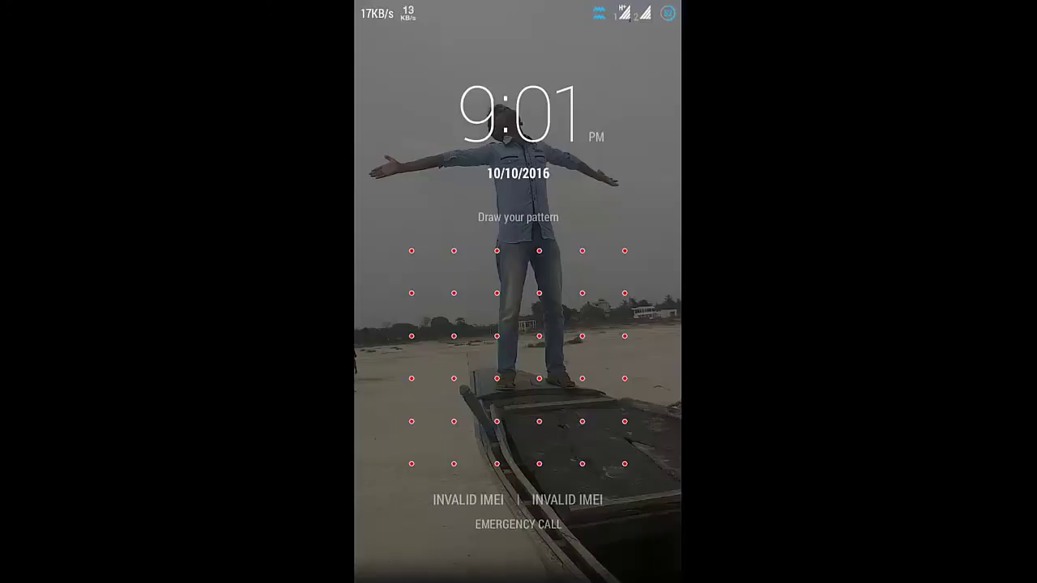
mouse_move(412, 251)
mouse_down()
mouse_move(493, 243)
mouse_move(498, 523)
mouse_up()
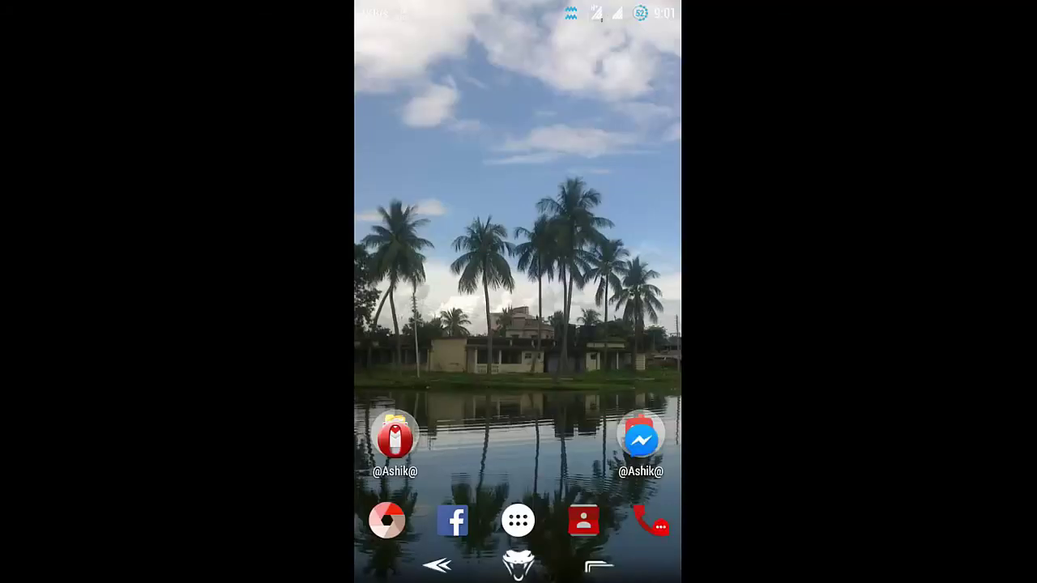